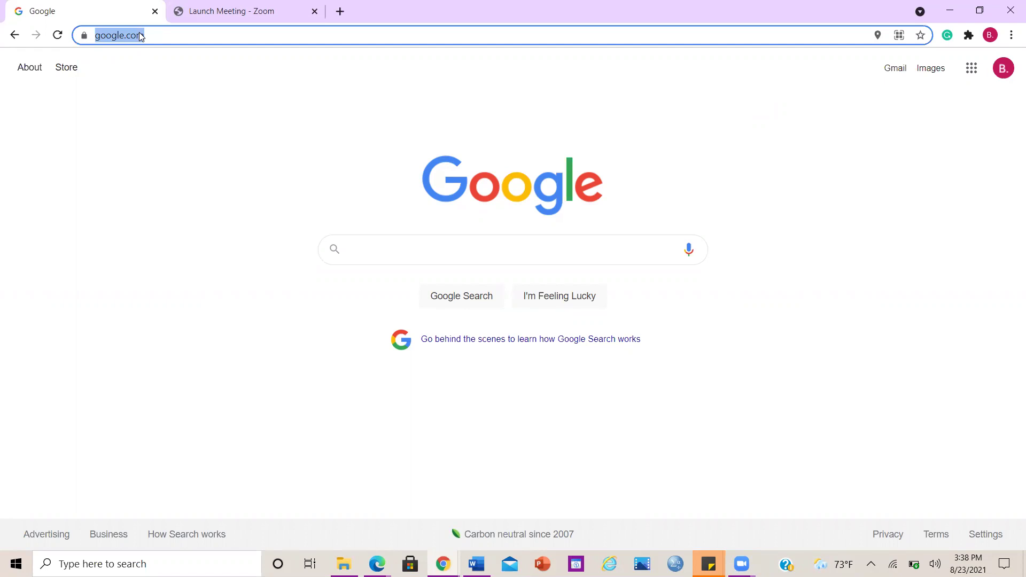
# Search Google for 'ati' and open the ATI Testing website result
pyautogui.click(406, 251)
pyautogui.write('ati')
pyautogui.press('Return')
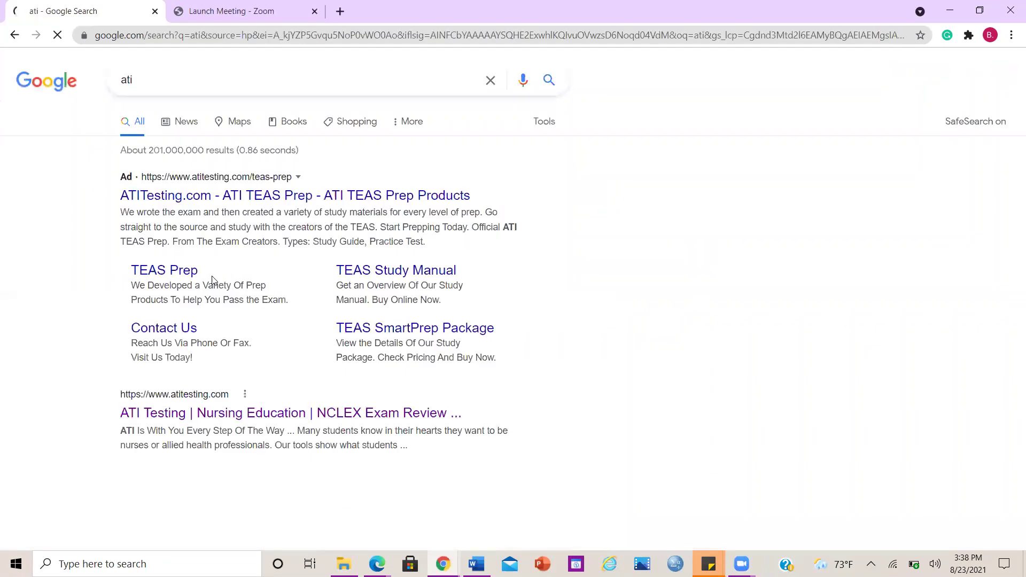
pyautogui.click(204, 419)
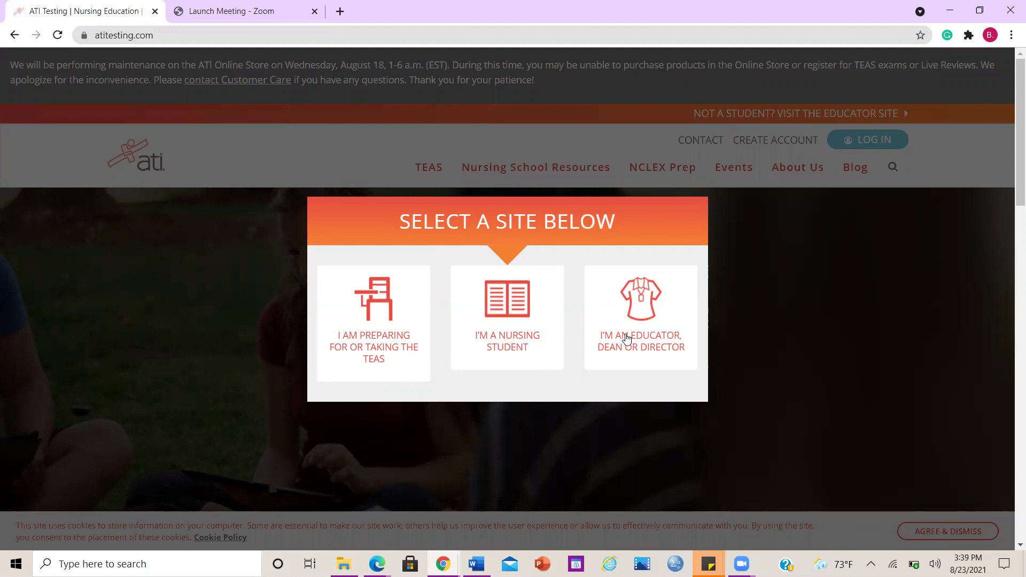
# Leave the nursing student sign-in and switch to the ATI educator site's faculty sign-in
pyautogui.click(515, 332)
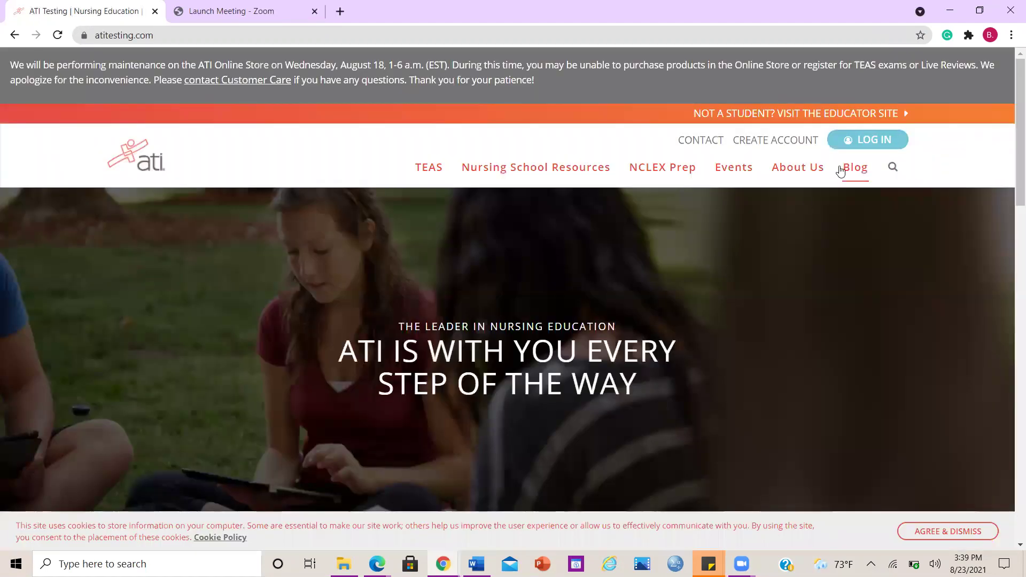
pyautogui.click(849, 142)
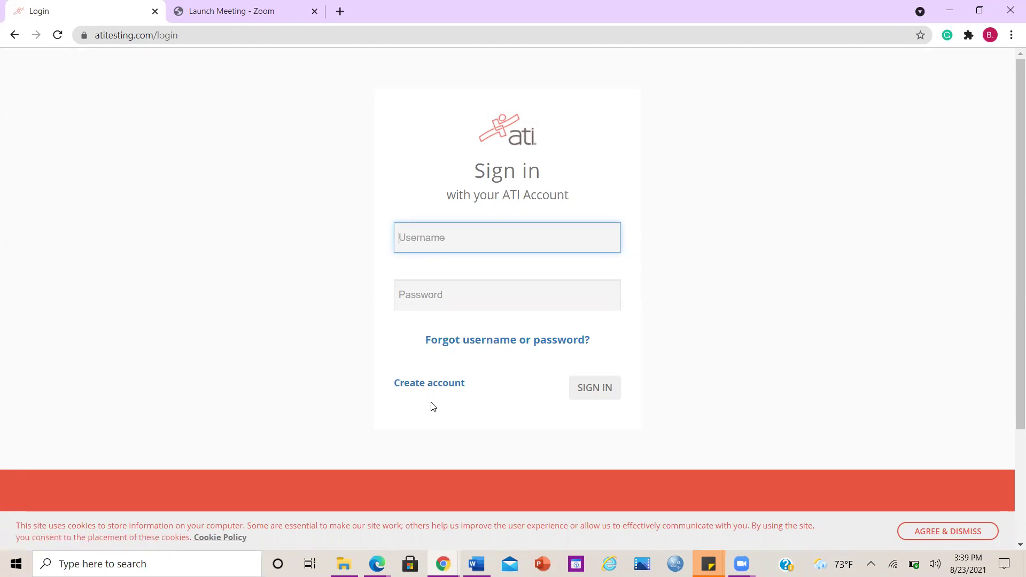
pyautogui.click(15, 37)
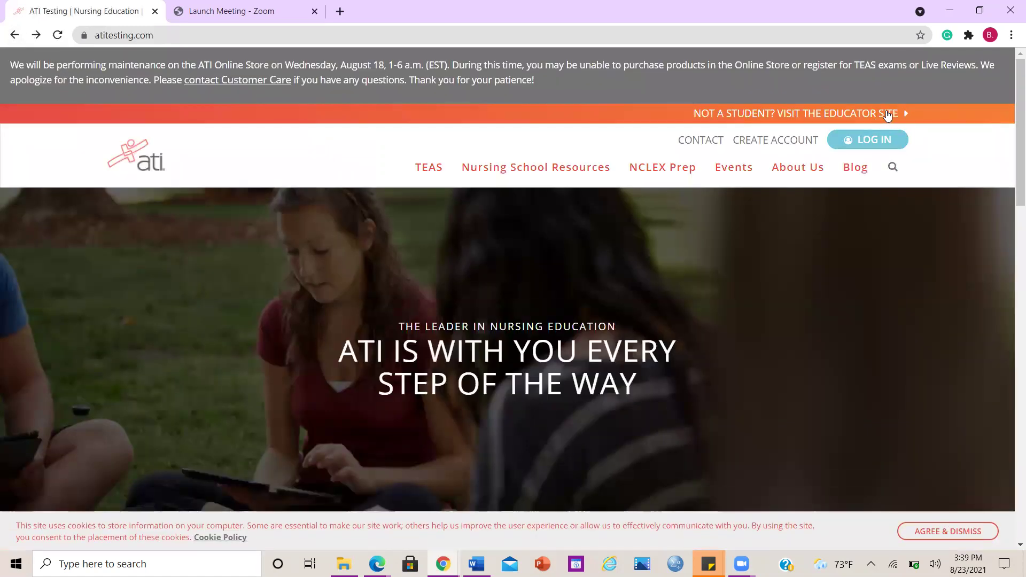
pyautogui.click(887, 114)
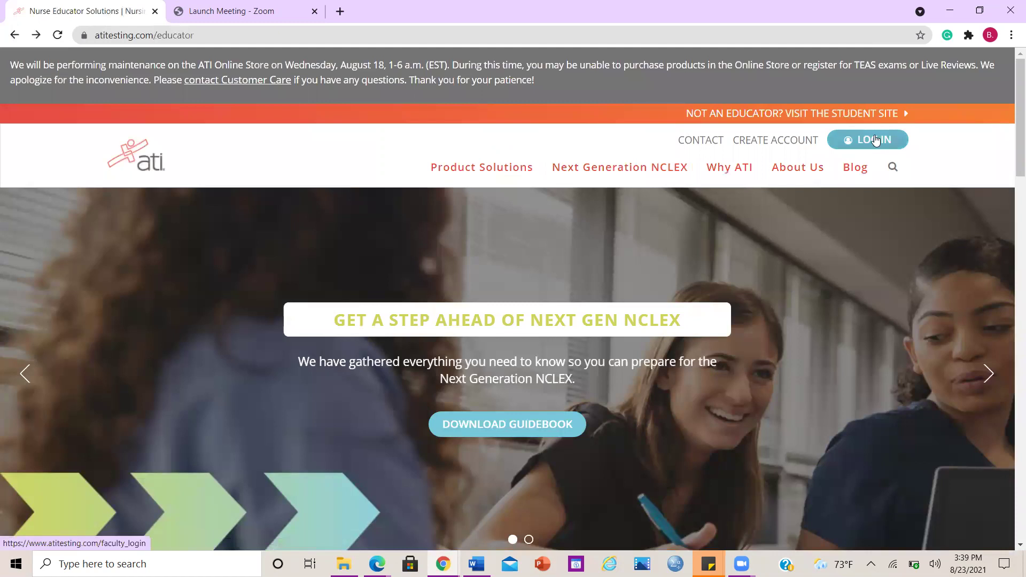
pyautogui.click(876, 140)
# Sign in with the faculty account's username and password
pyautogui.write('m')
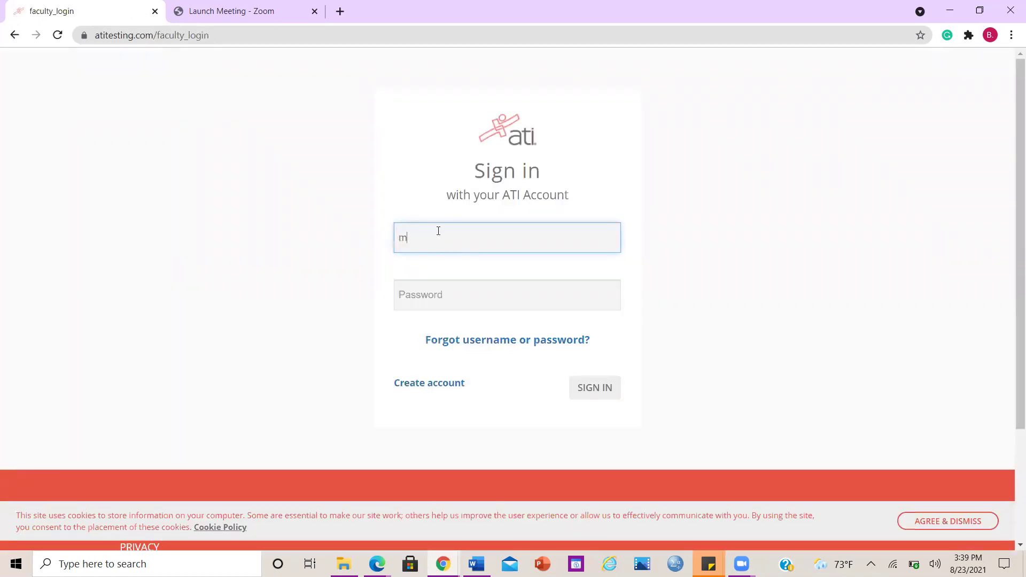
pyautogui.write('arshc5')
pyautogui.press('Tab')
pyautogui.write('•••••••••••')
pyautogui.press('Return')
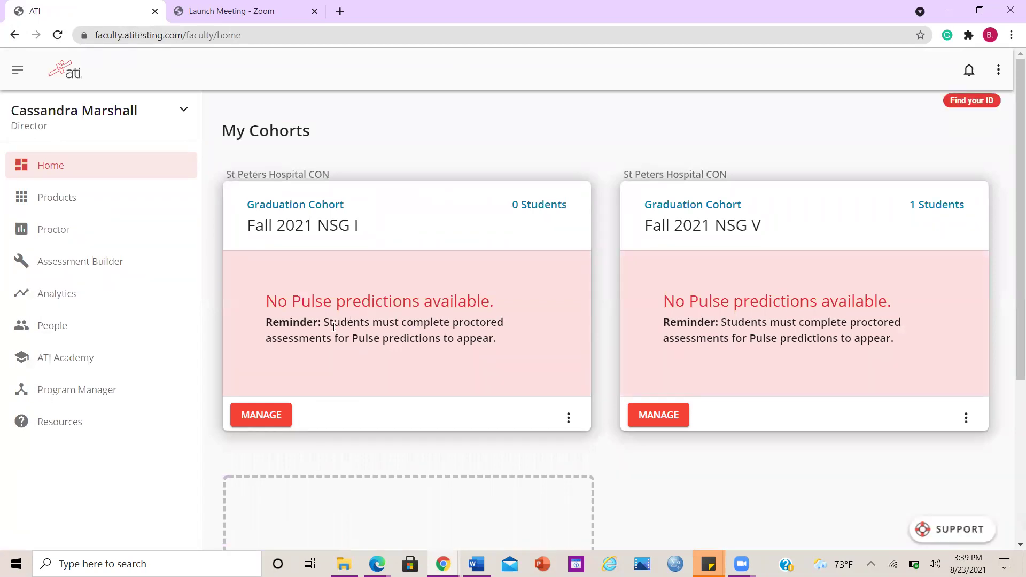
# Switch the faculty account to Student View from the user name menu and confirm with CONTINUE
pyautogui.click(65, 124)
pyautogui.click(92, 168)
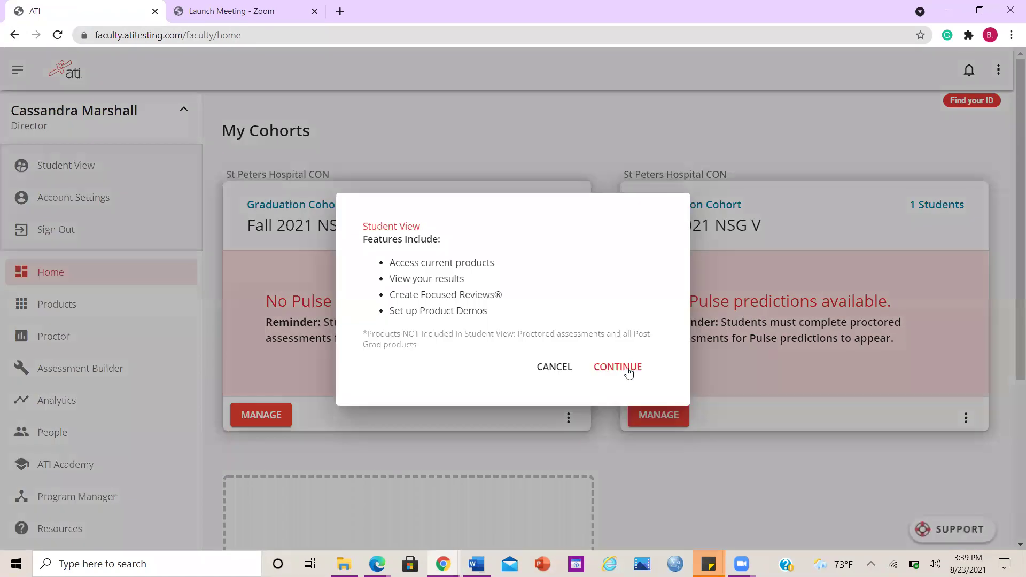
pyautogui.click(628, 369)
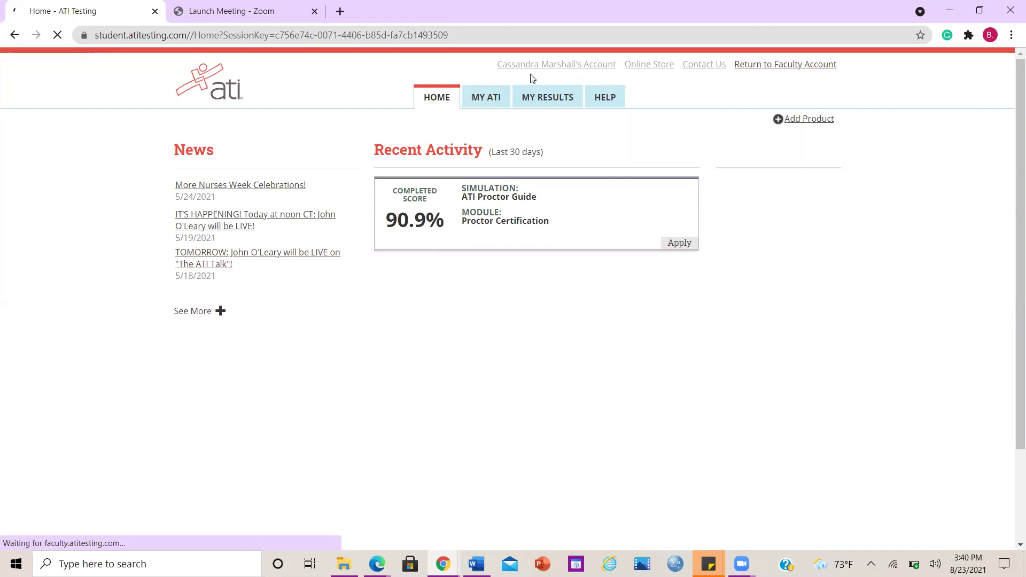
# Bring up the Add Product window from the top right of the Student View home page
pyautogui.click(772, 75)
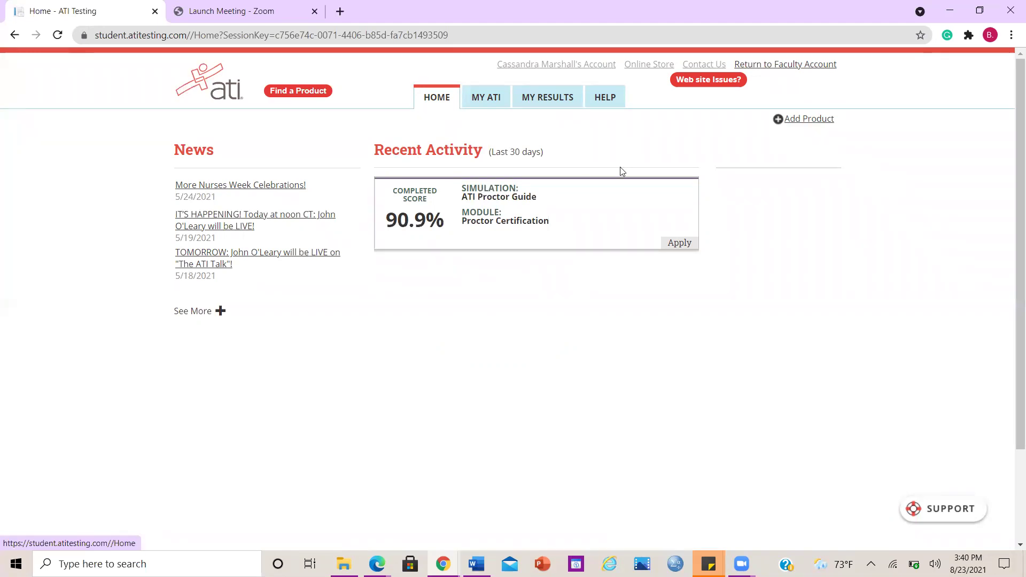
pyautogui.click(808, 120)
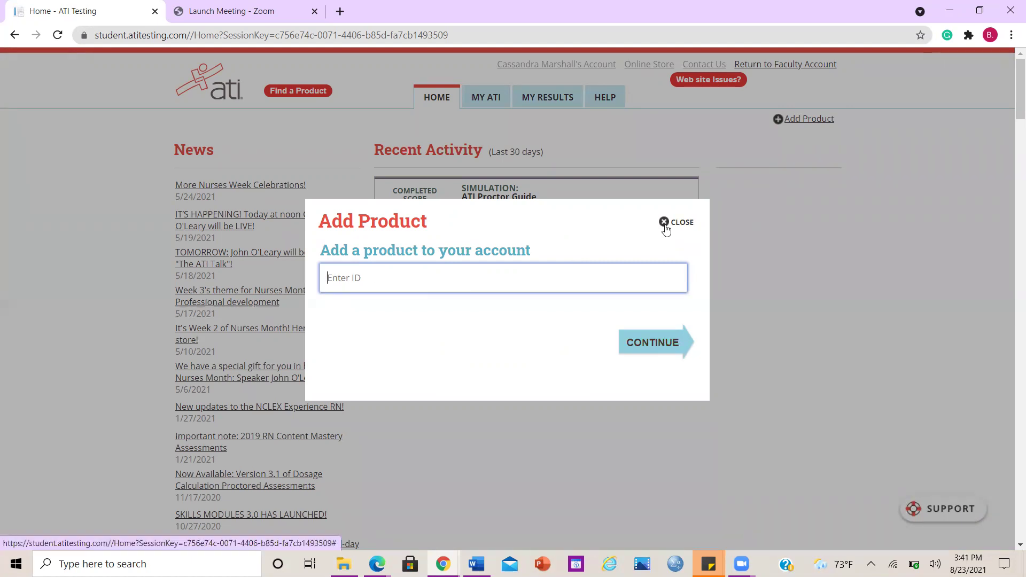
# Close Add Product and browse the Learn products under My ATI, such as Achieve
pyautogui.click(678, 223)
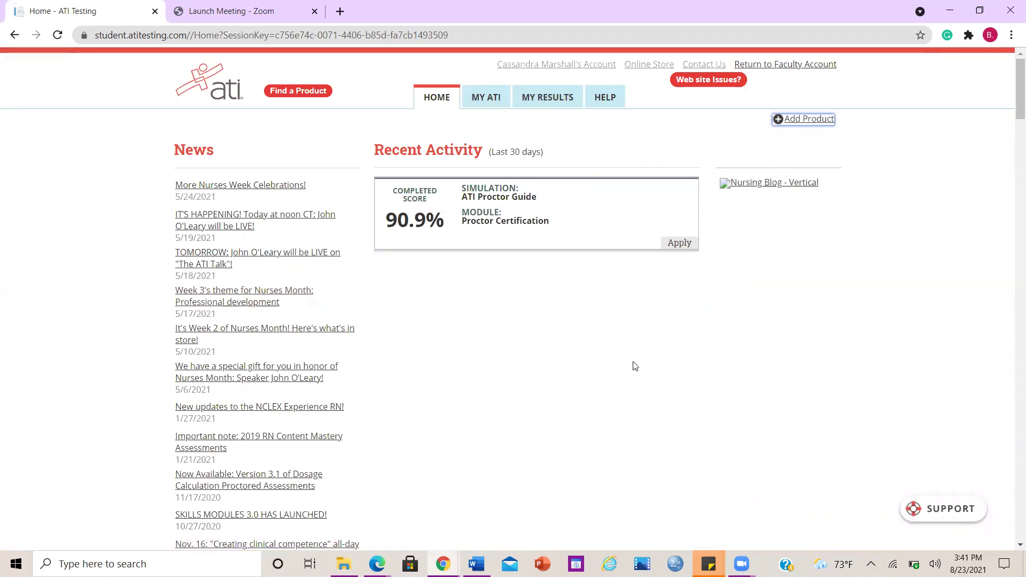
pyautogui.click(490, 104)
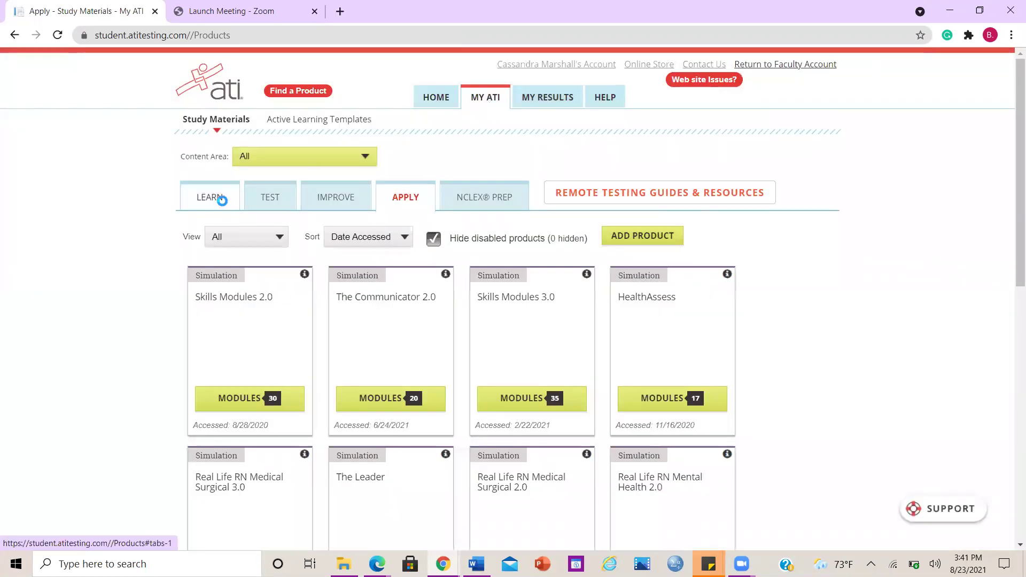
pyautogui.click(218, 200)
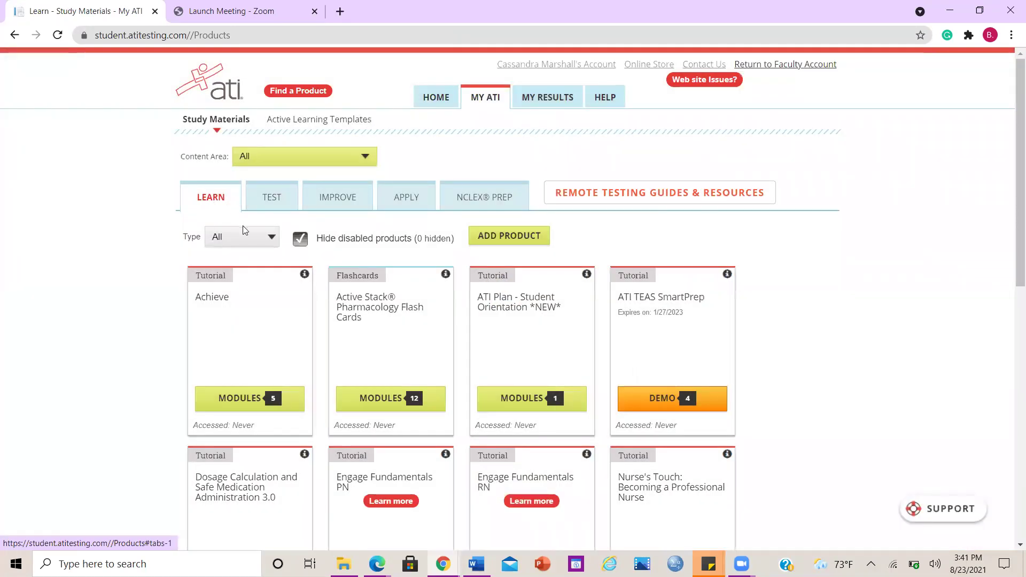
pyautogui.scroll(-1, 265, 278)
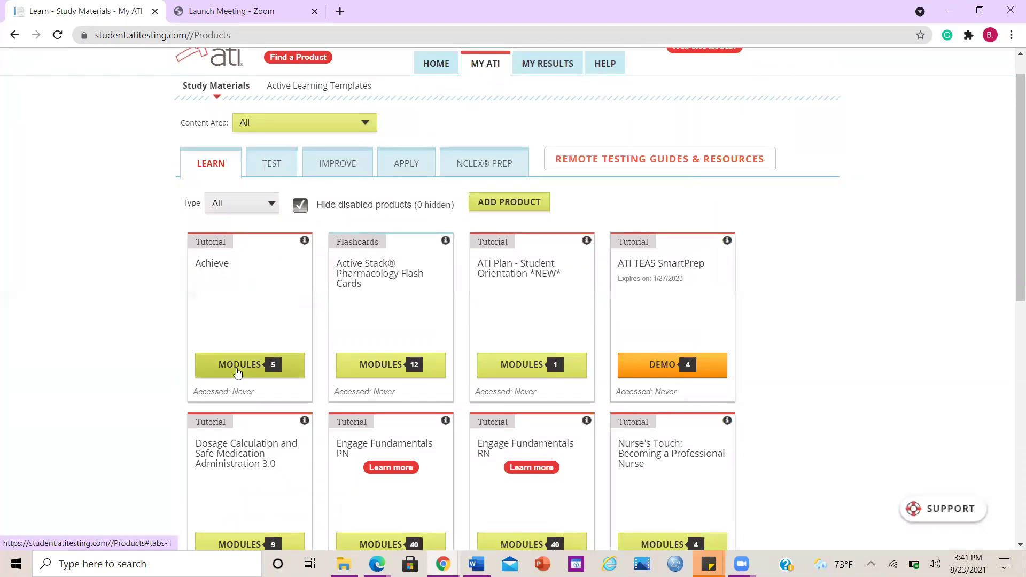
pyautogui.scroll(-2, 235, 366)
# Review the five Achieve modules, from Challenges for ESL Students to Test-Taking Skills, then close the list
pyautogui.click(239, 283)
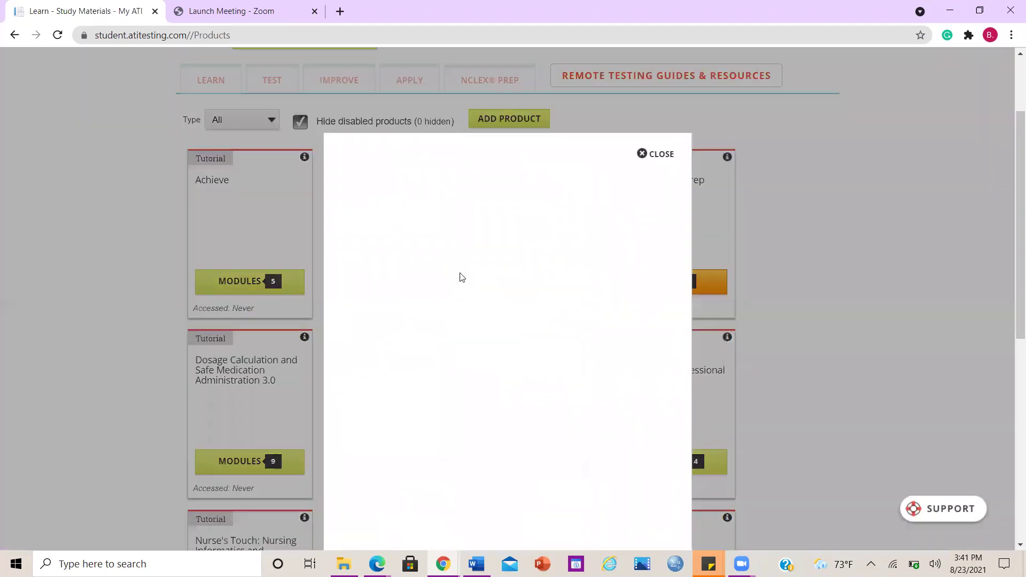
pyautogui.scroll(-2, 475, 305)
pyautogui.scroll(-1, 475, 305)
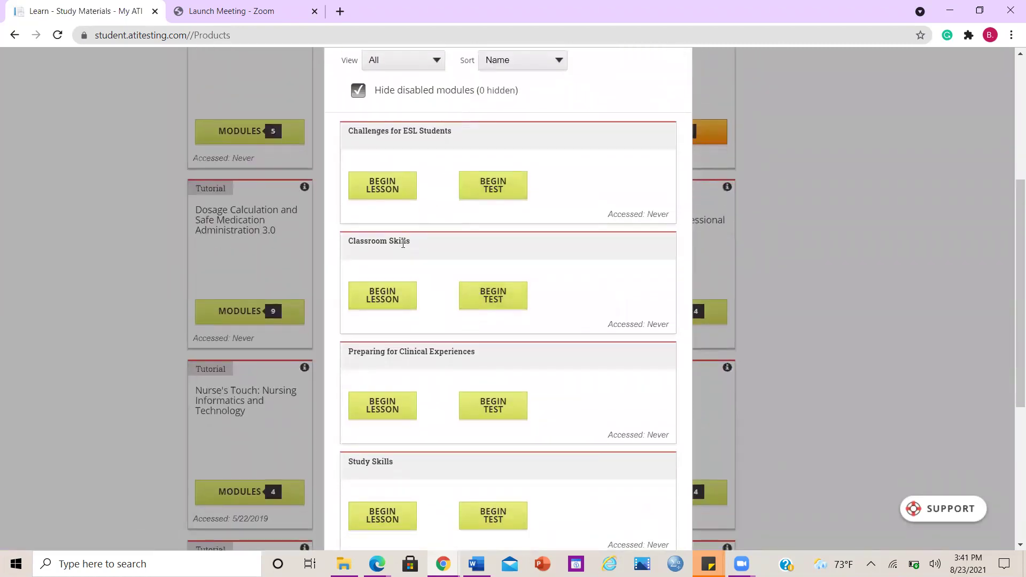
pyautogui.scroll(-1, 465, 310)
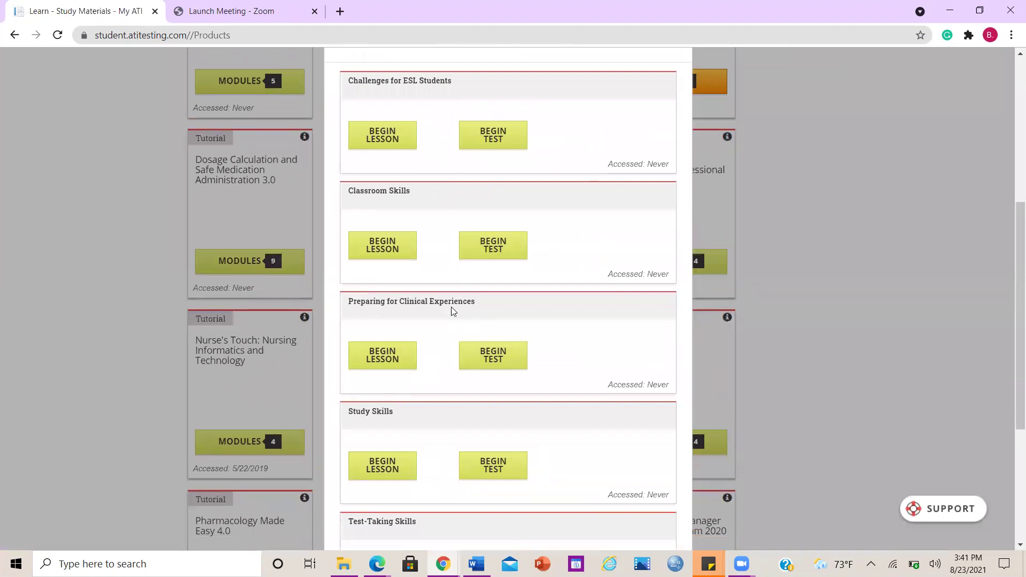
pyautogui.scroll(-2, 433, 343)
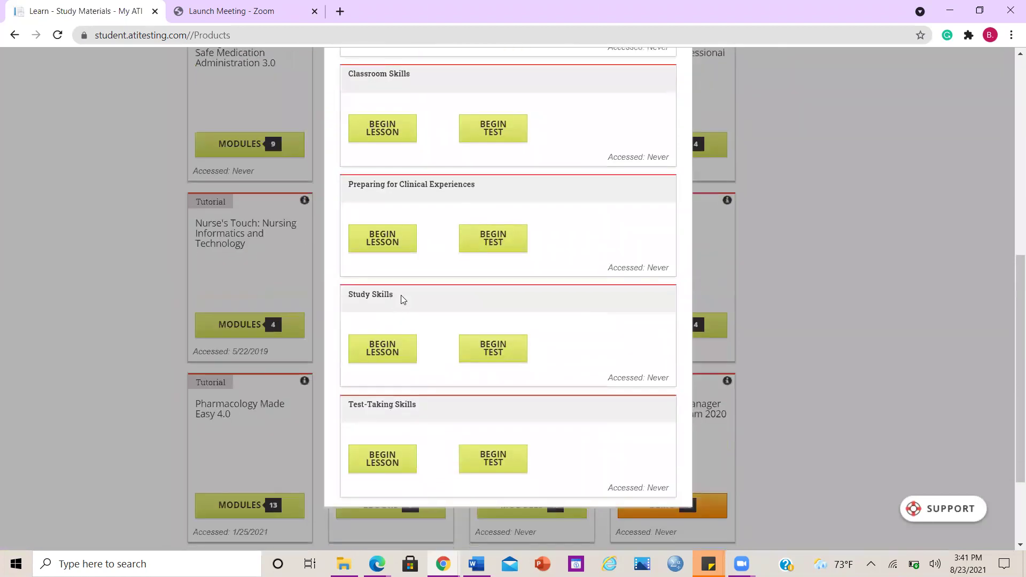
pyautogui.scroll(6, 422, 419)
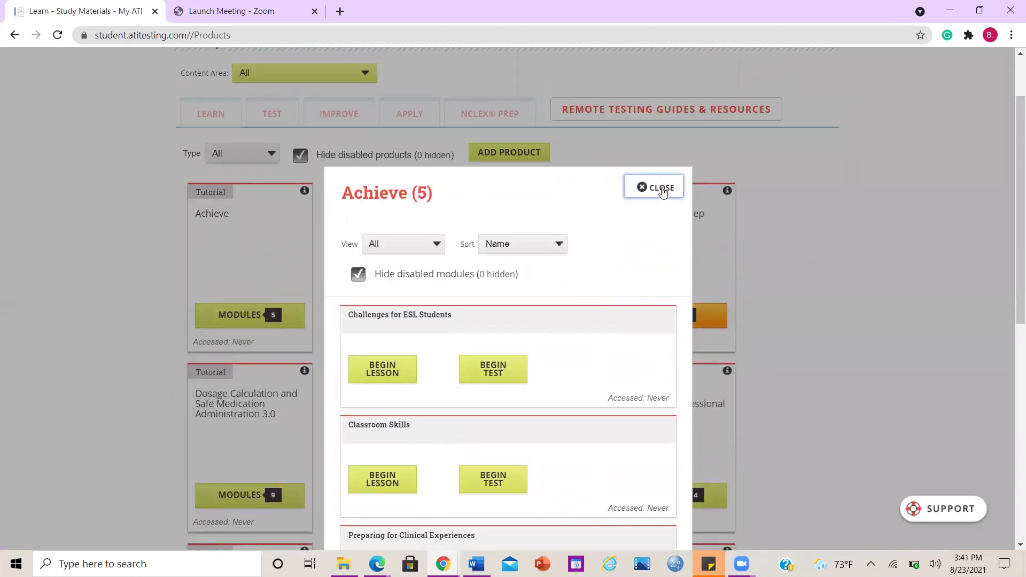
pyautogui.click(661, 188)
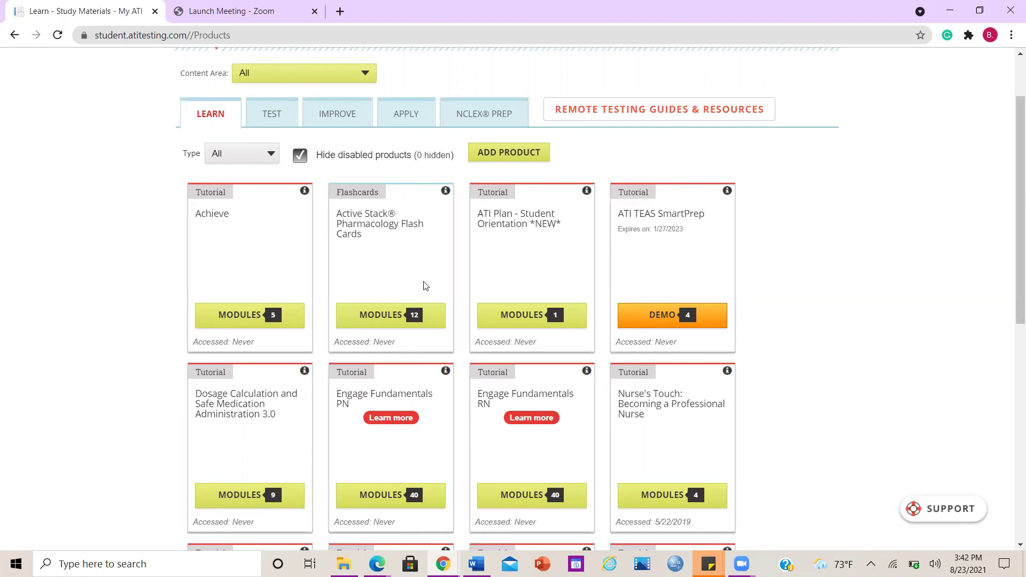
pyautogui.scroll(-5, 431, 284)
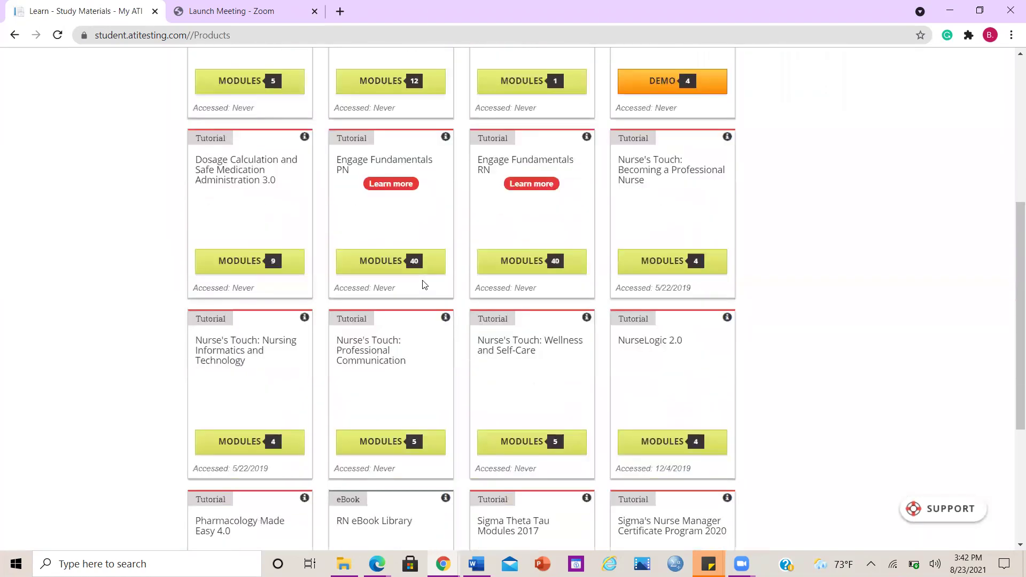
pyautogui.scroll(-1, 437, 305)
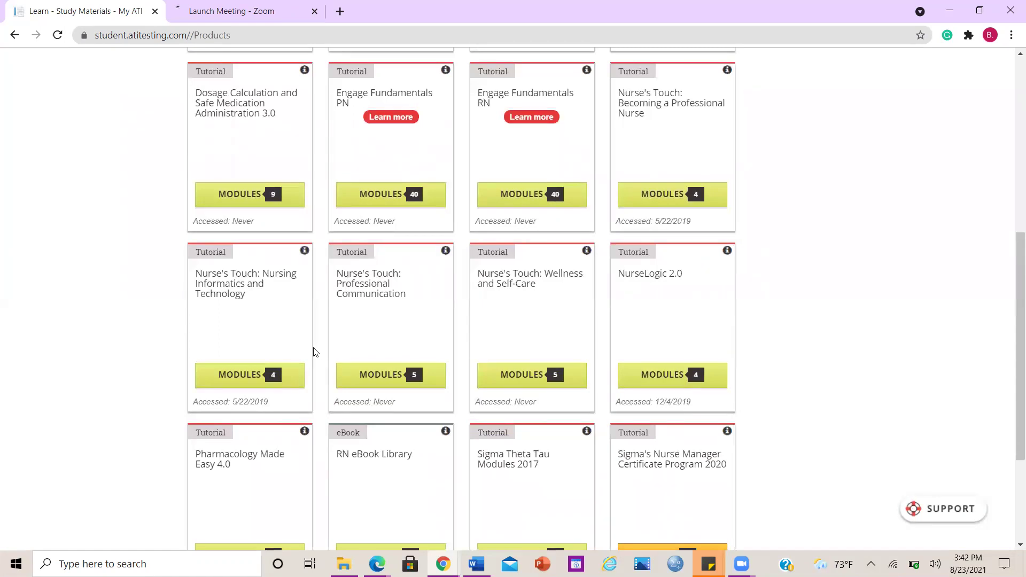
pyautogui.moveTo(479, 274); pyautogui.dragTo(554, 301)
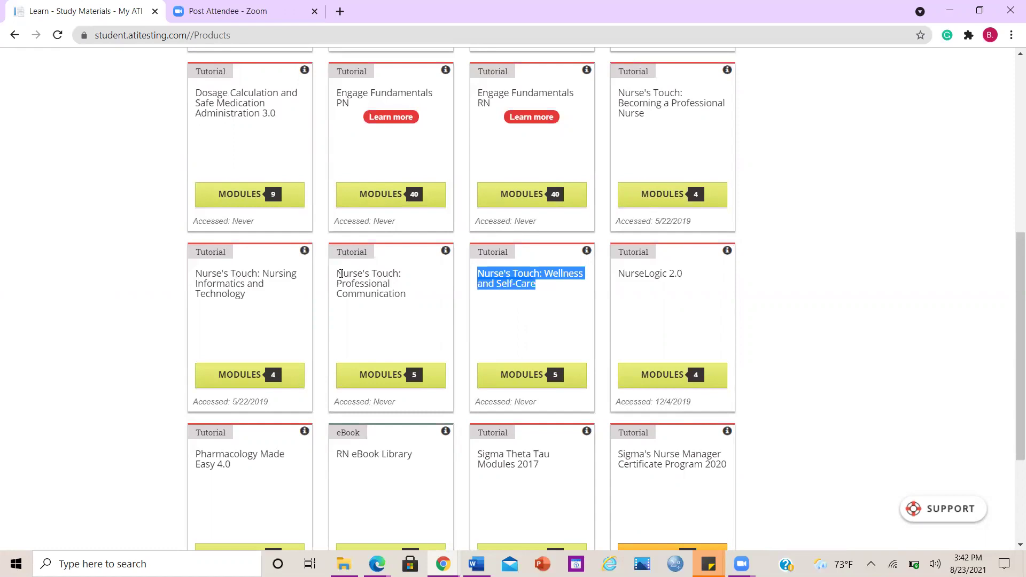
pyautogui.moveTo(338, 275); pyautogui.dragTo(409, 298)
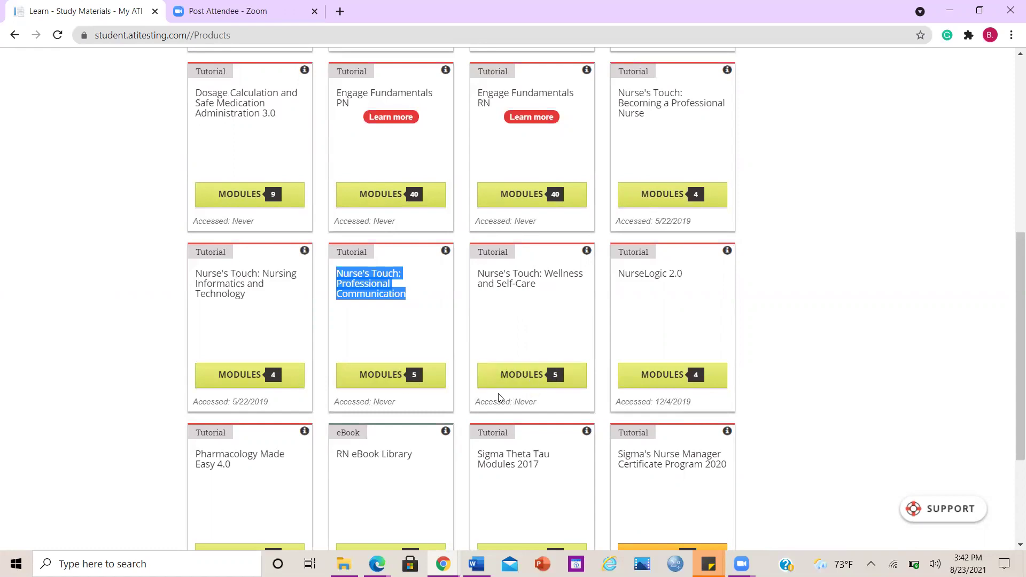
pyautogui.scroll(7, 497, 394)
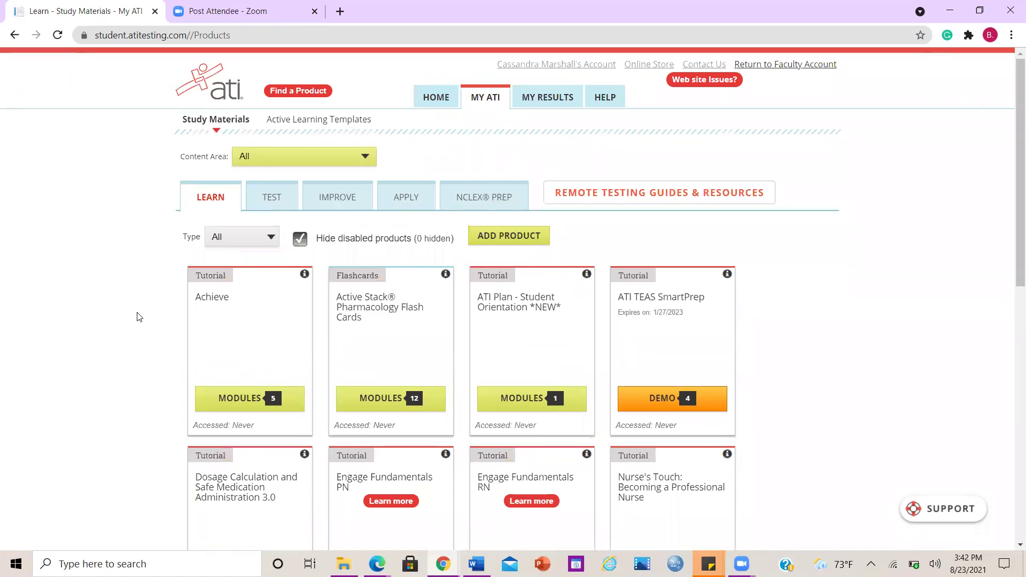
# On the Apply tab, open the 30 Skills Modules 2.0 modules, starting with Airway Management
pyautogui.click(408, 199)
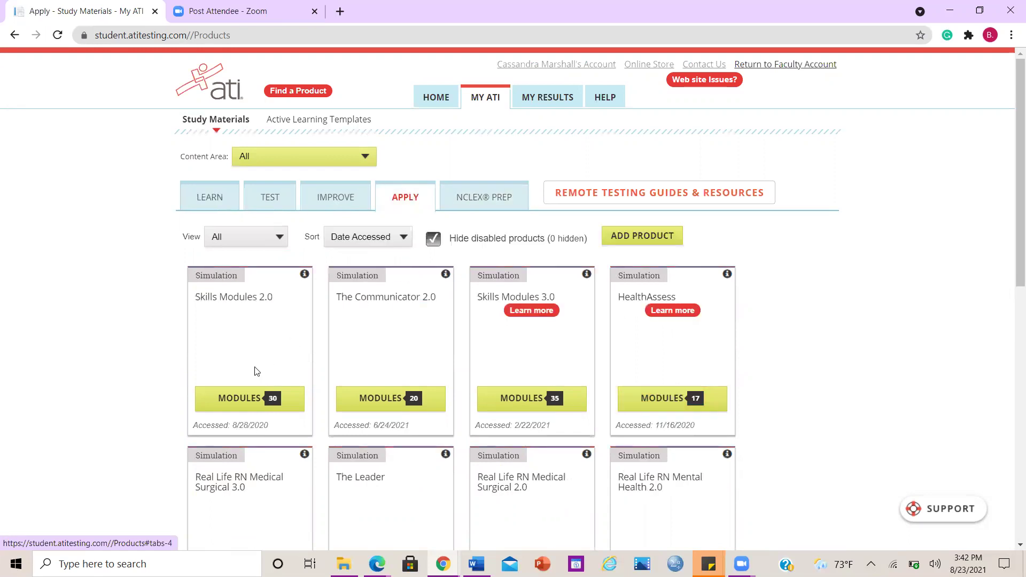
pyautogui.moveTo(197, 298); pyautogui.dragTo(275, 303)
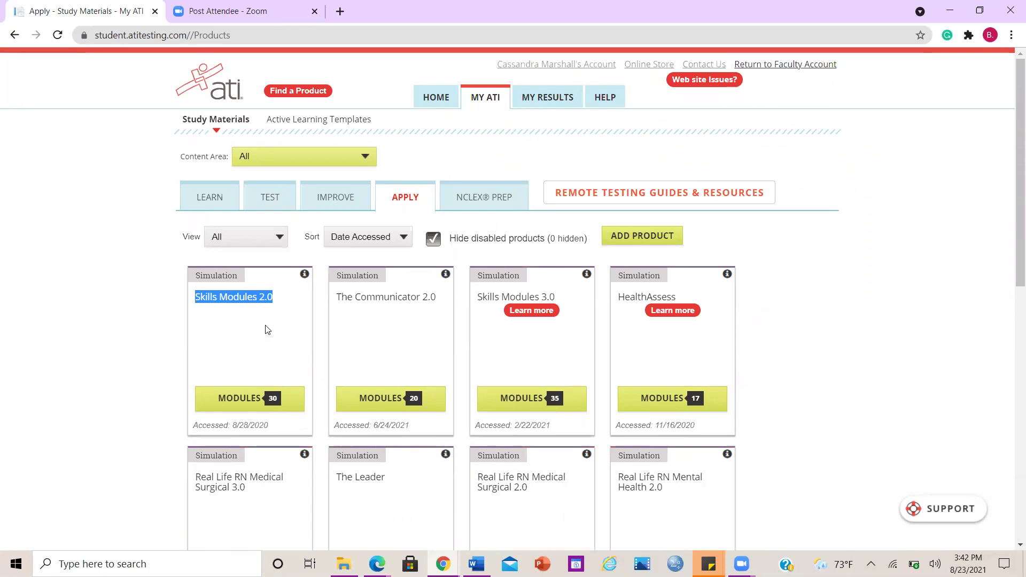
pyautogui.click(251, 395)
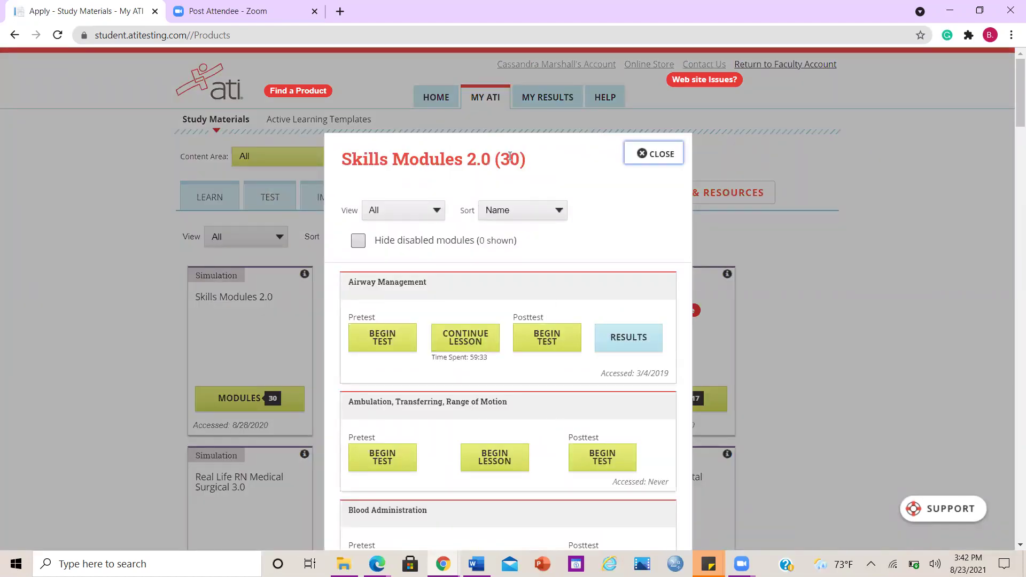
pyautogui.moveTo(496, 160); pyautogui.dragTo(531, 166)
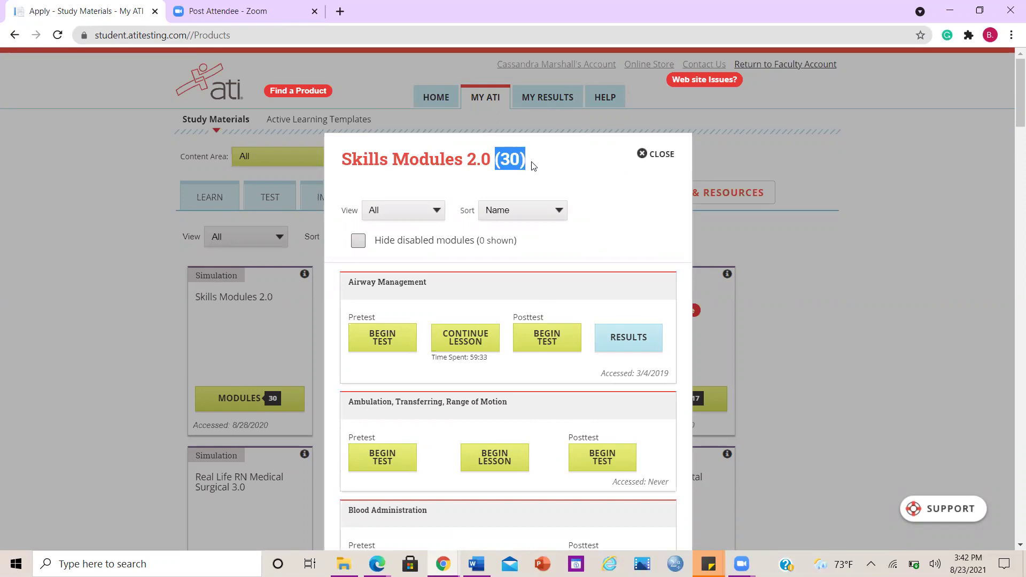
pyautogui.scroll(-6, 604, 263)
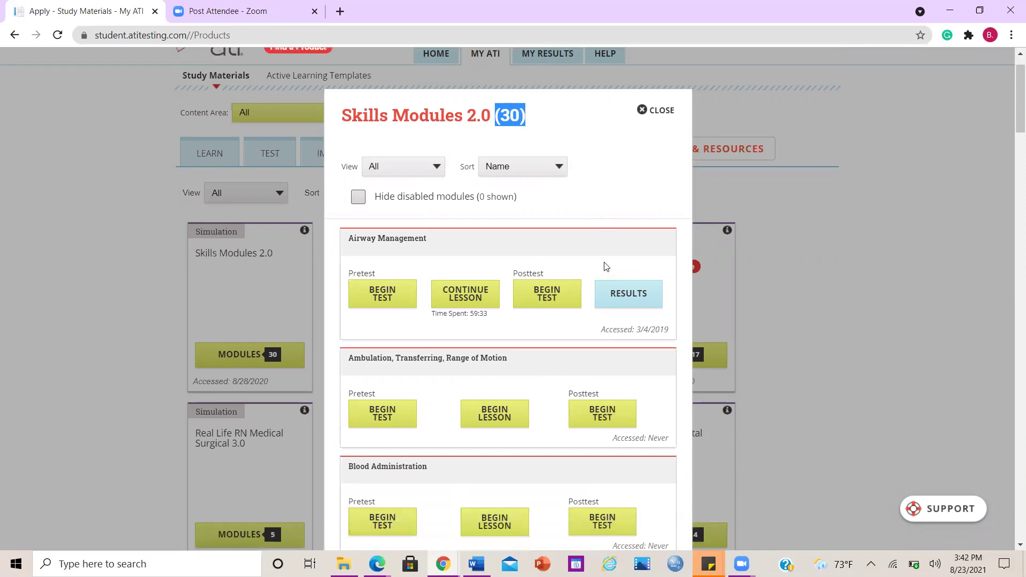
pyautogui.scroll(-4, 605, 268)
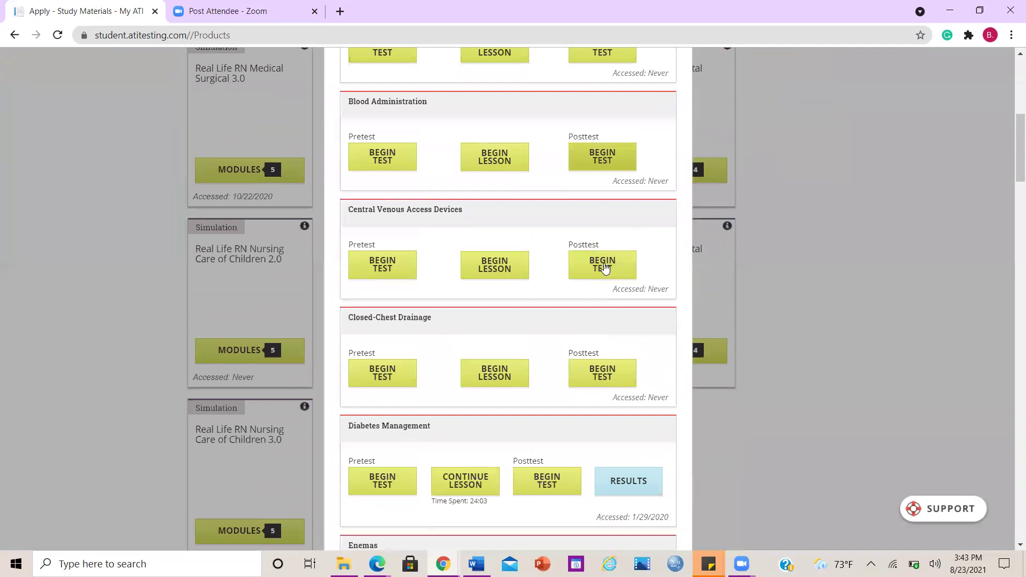
pyautogui.scroll(-5, 606, 272)
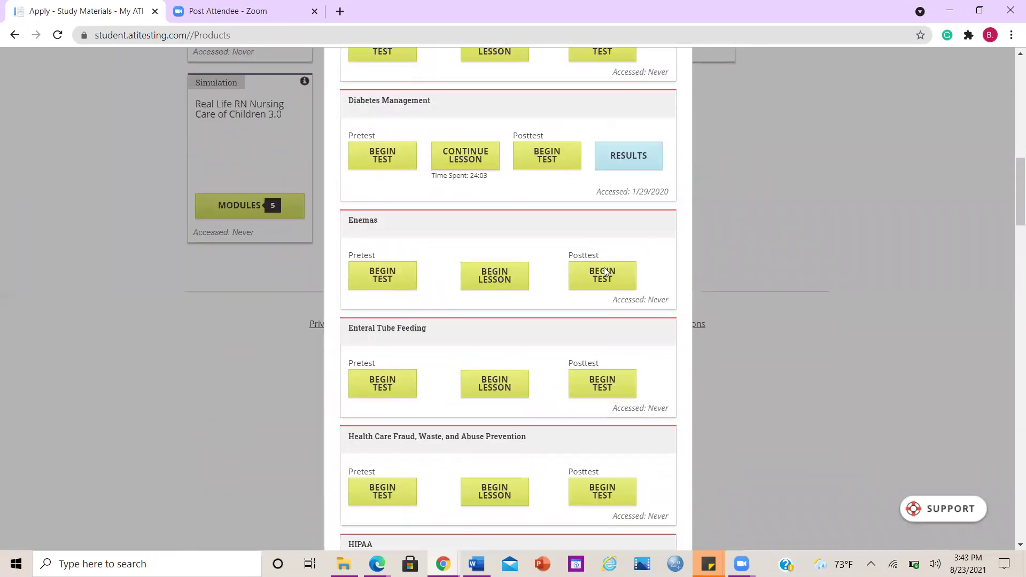
pyautogui.scroll(-5, 604, 276)
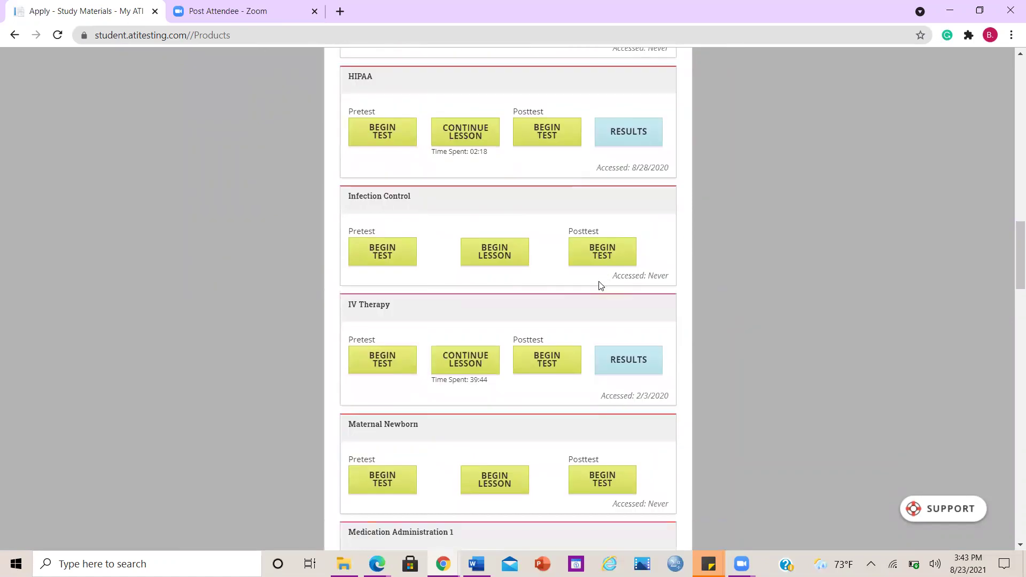
pyautogui.scroll(-5, 601, 286)
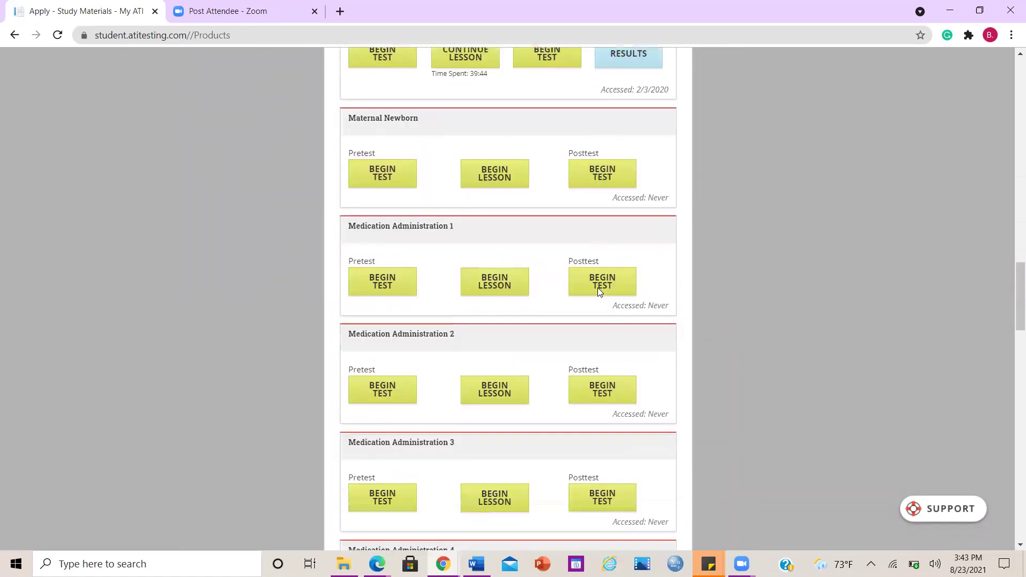
pyautogui.scroll(-8, 597, 289)
pyautogui.scroll(18, 593, 287)
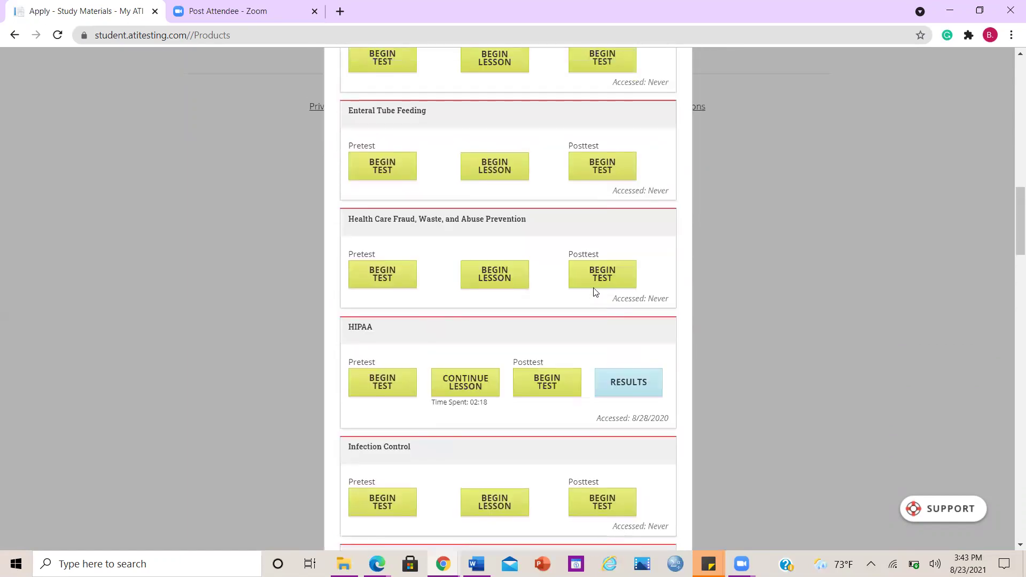
pyautogui.scroll(10, 594, 289)
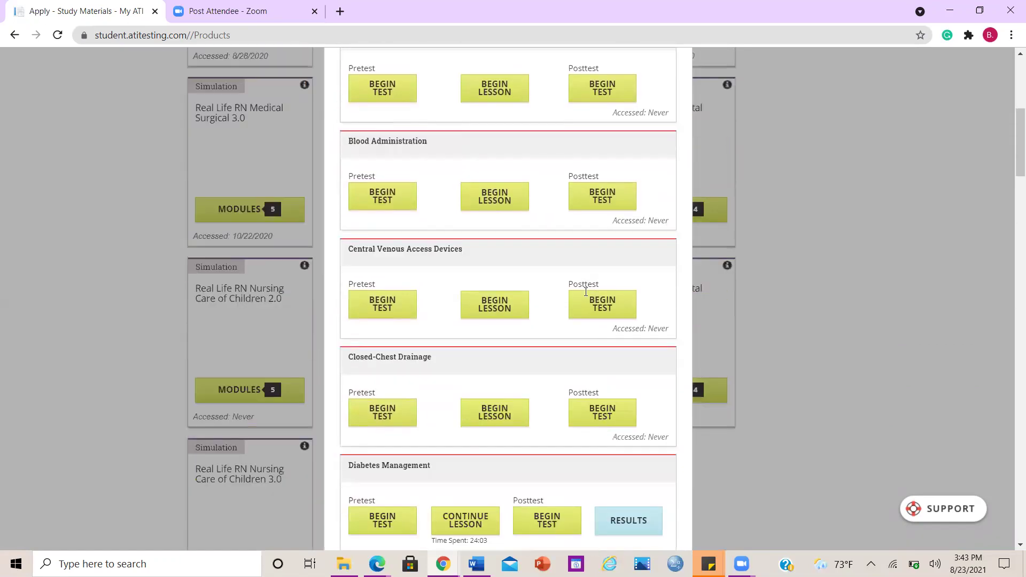
pyautogui.scroll(6, 585, 291)
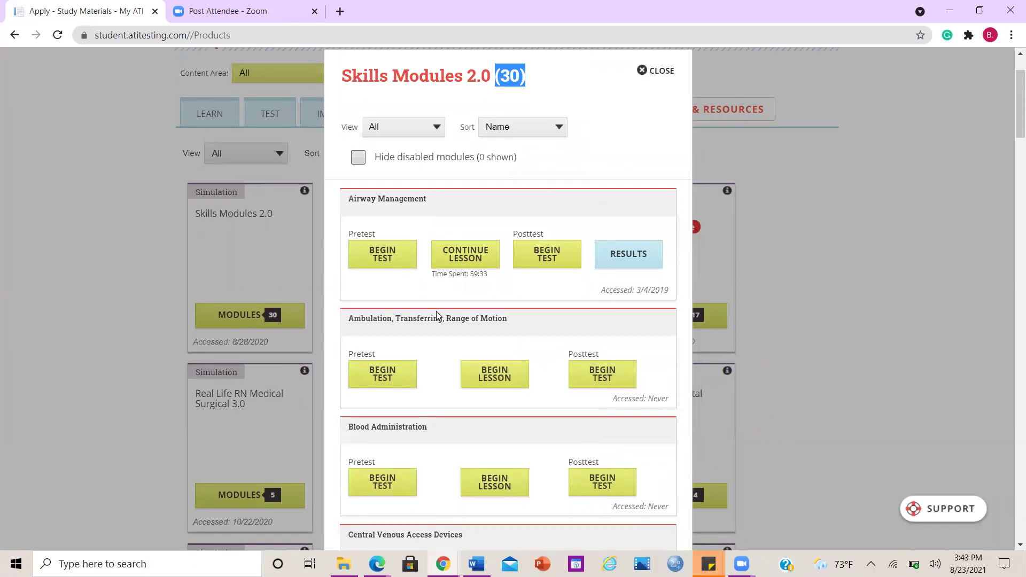
pyautogui.scroll(-11, 433, 321)
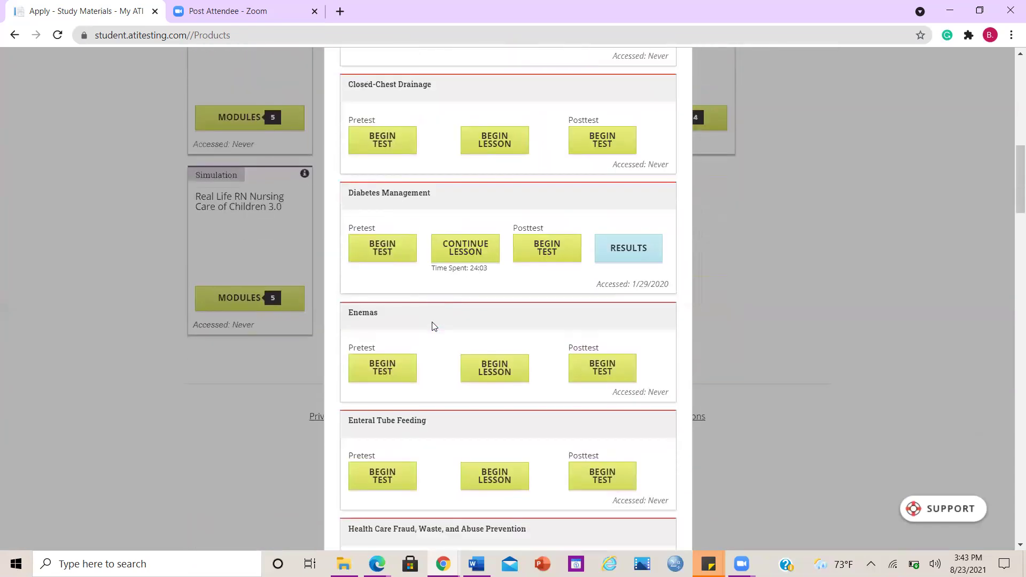
pyautogui.scroll(-6, 433, 326)
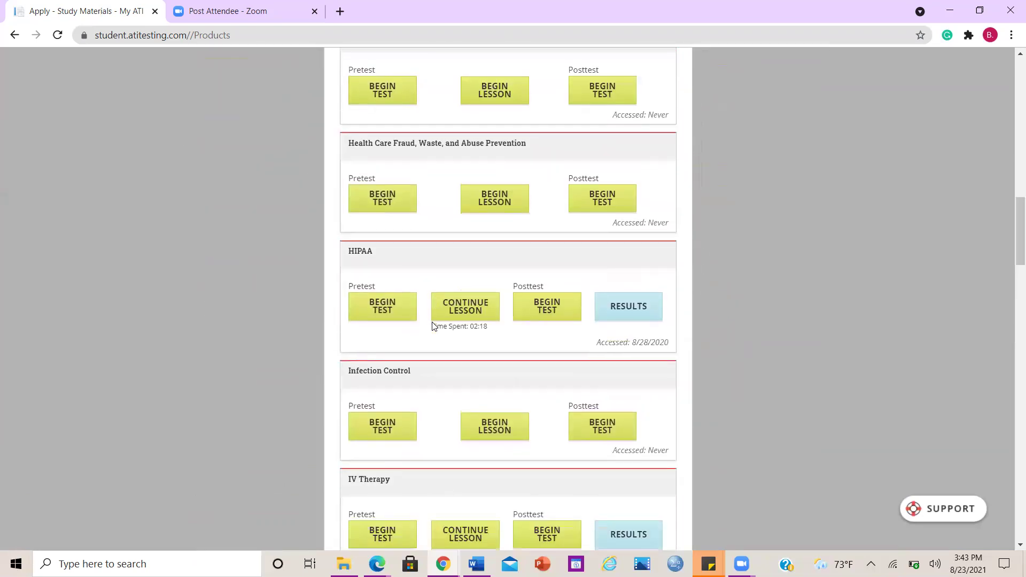
pyautogui.scroll(-1, 383, 318)
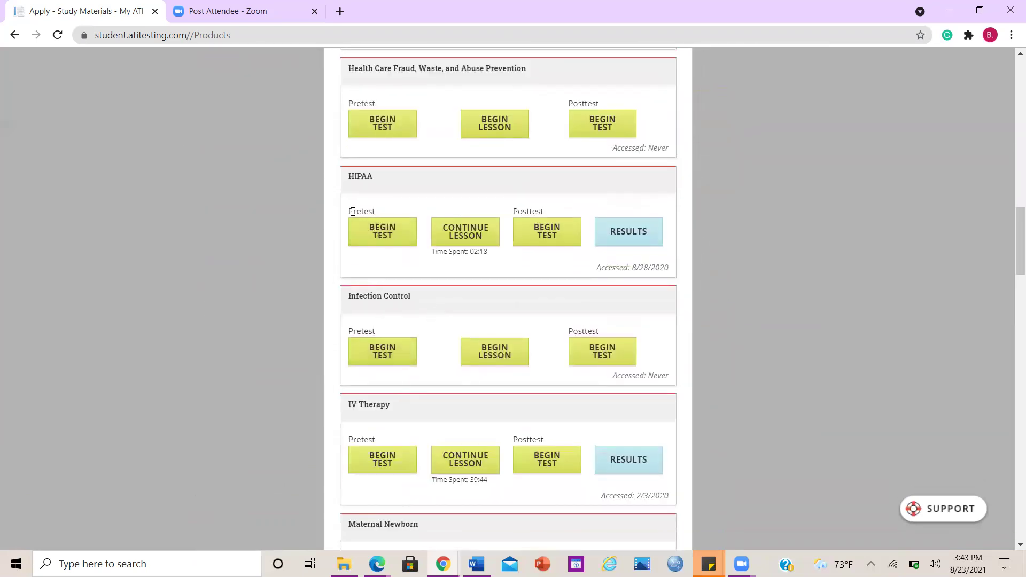